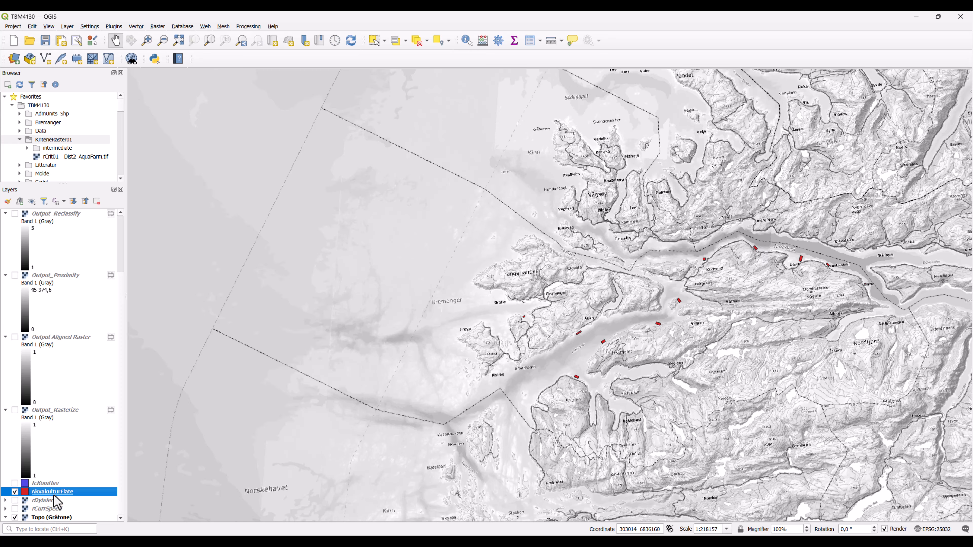
Step: Show the Output_Rasterize layer instead of AkvakulturFlate and inspect its cells, and switch to Output Aligned Raster to view its full extent
click(15, 410)
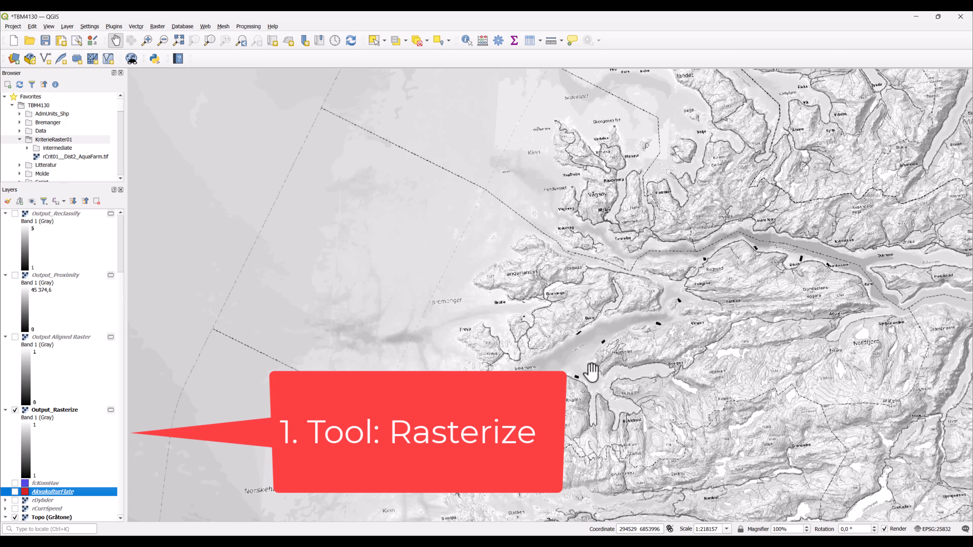
scroll(581, 377, up, 2)
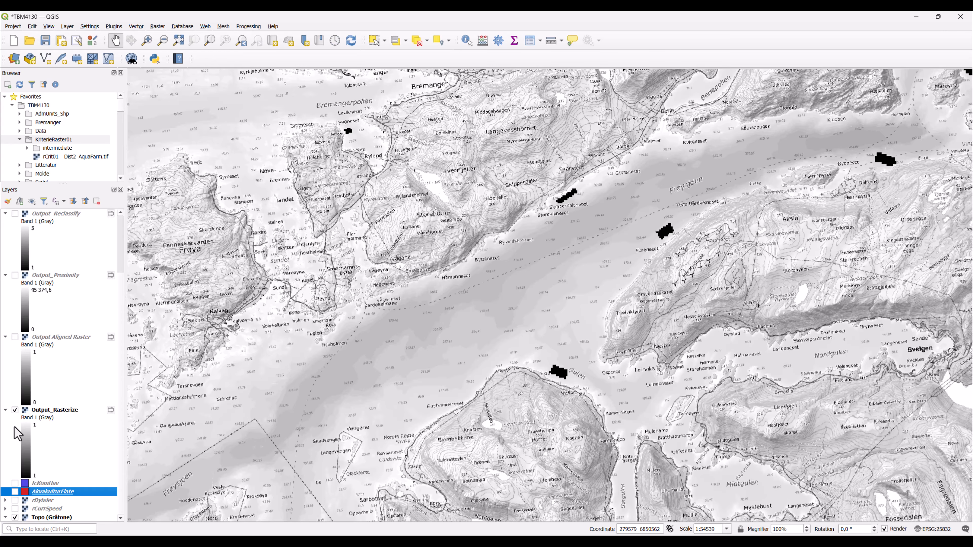
click(15, 410)
click(15, 337)
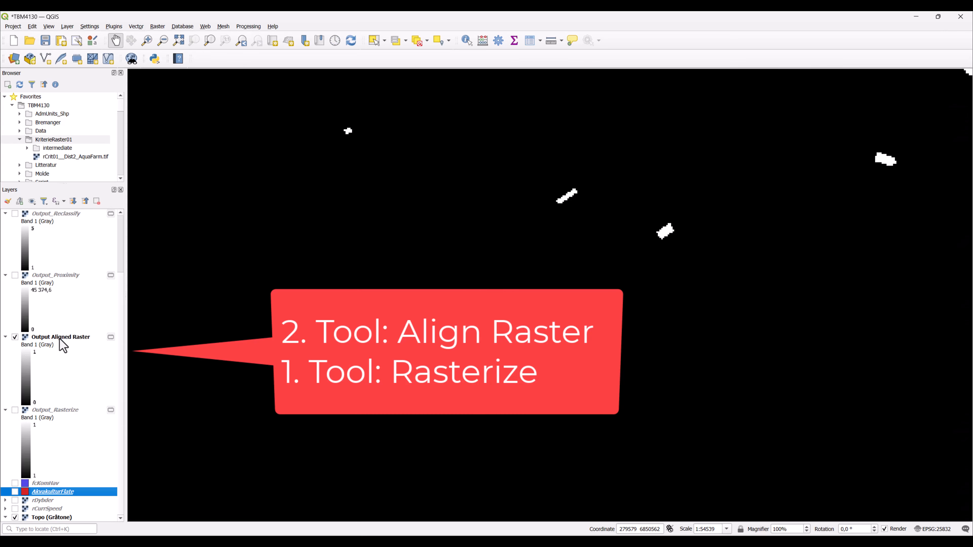
scroll(656, 276, down, 1)
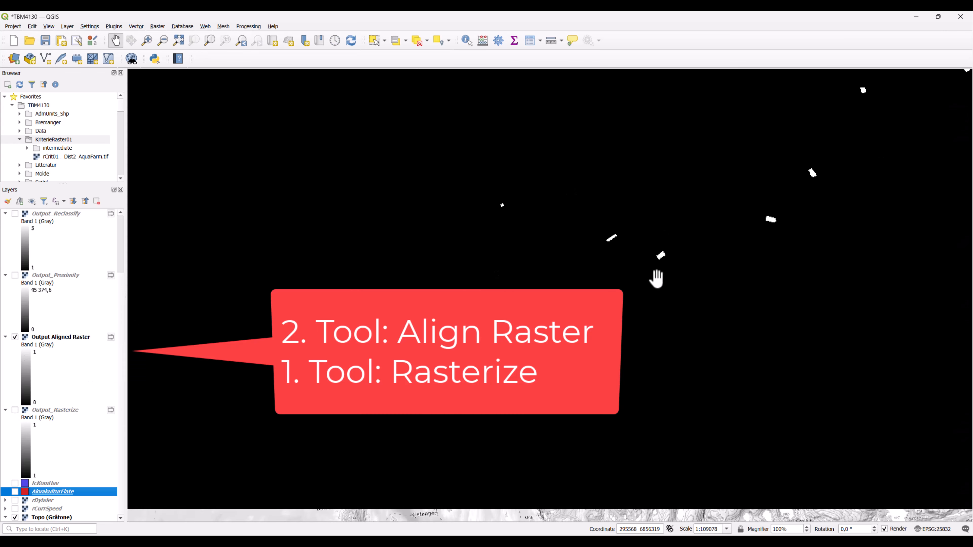
scroll(655, 276, down, 1)
drag(261, 316, 154, 379)
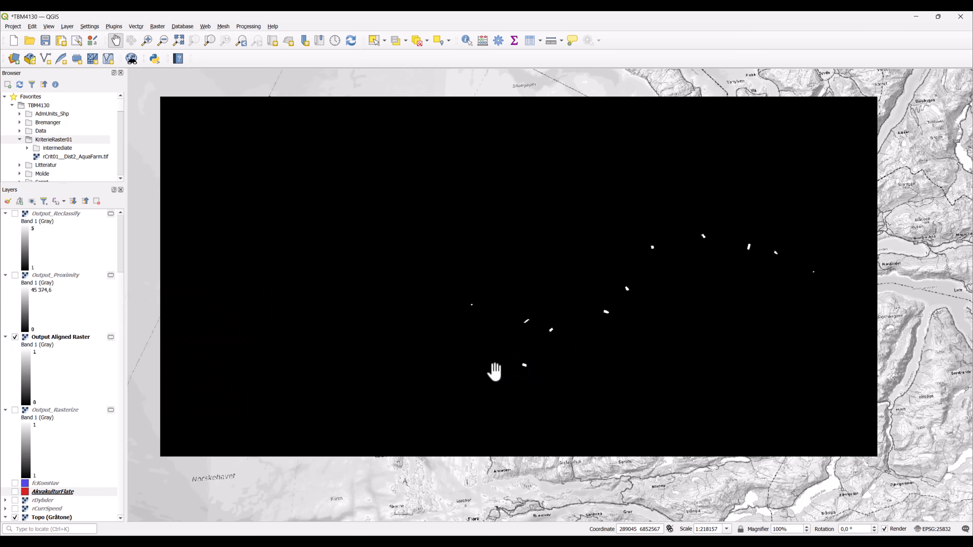
Step: Hide Output Aligned Raster and display the Output_Proximity layer to examine the distances from the aquaculture sites
click(15, 337)
click(15, 276)
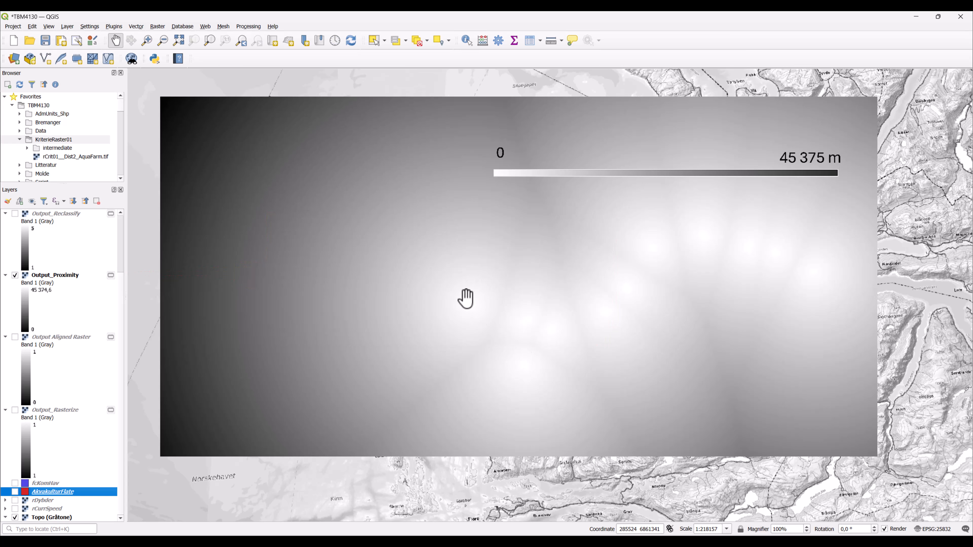
click(15, 275)
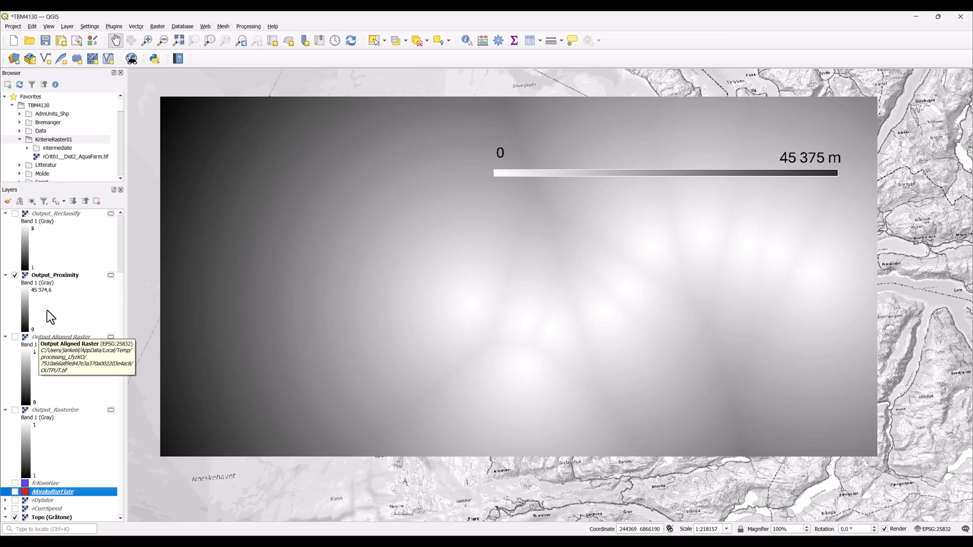
Step: Replace Output_Proximity with the Output_Reclassify layer, and switch the display to the clipped rCrit01__Dist2_AquaFarm raster
click(15, 275)
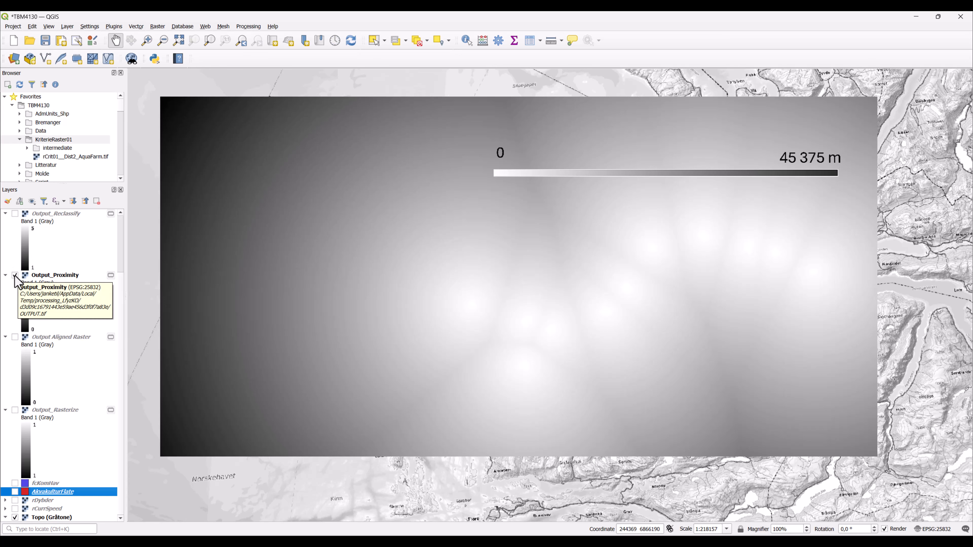
click(15, 213)
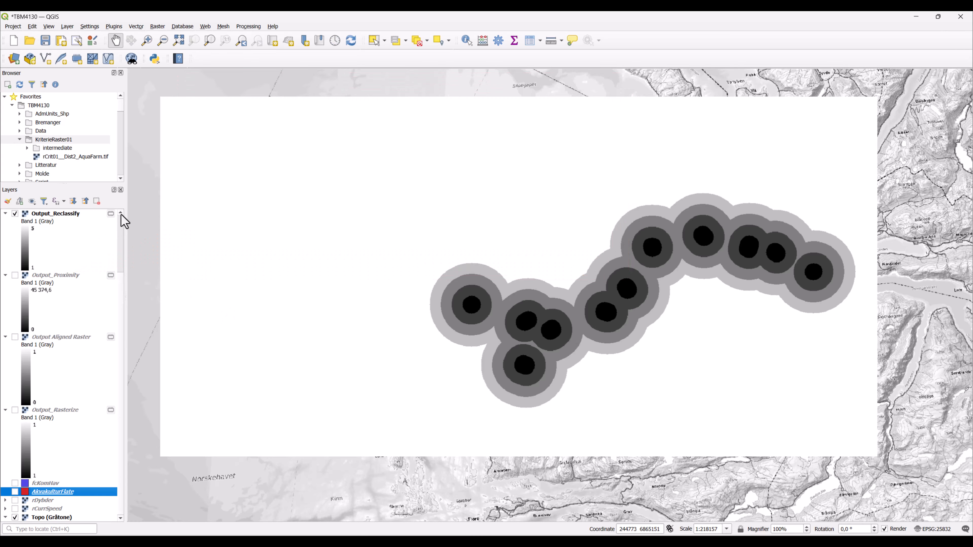
scroll(123, 216, up, 3)
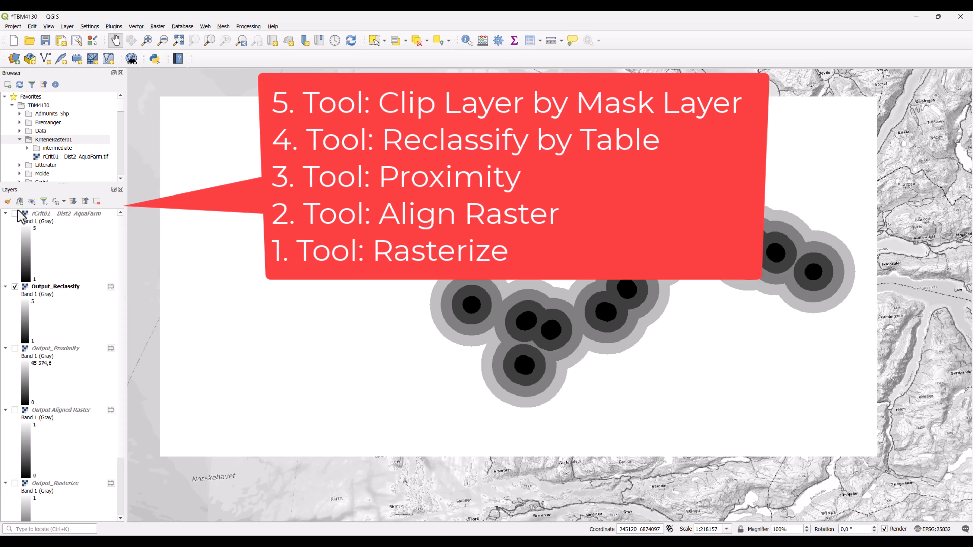
click(15, 286)
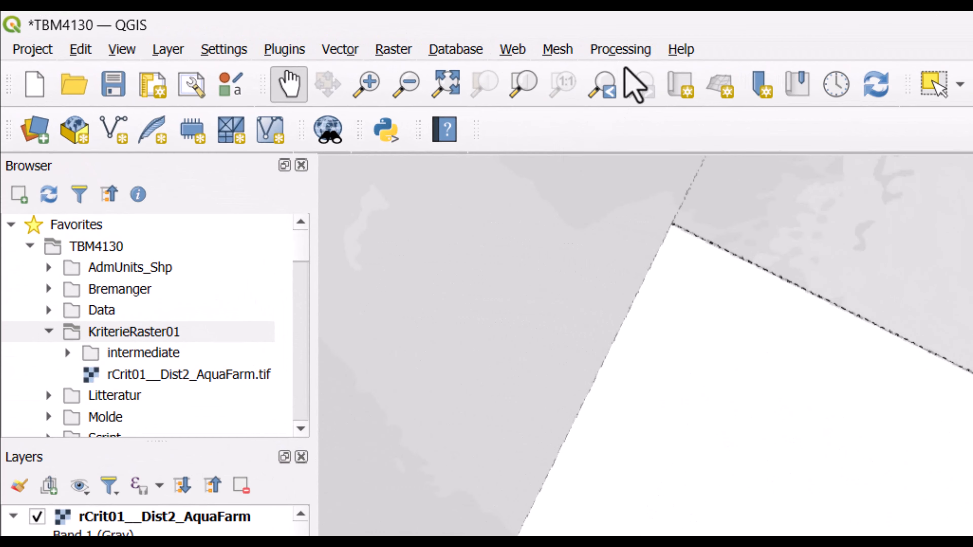
Step: Open the existing model Kriteria01_Akvakultur.model3 in the Model Designer through the Processing Toolbox
click(620, 52)
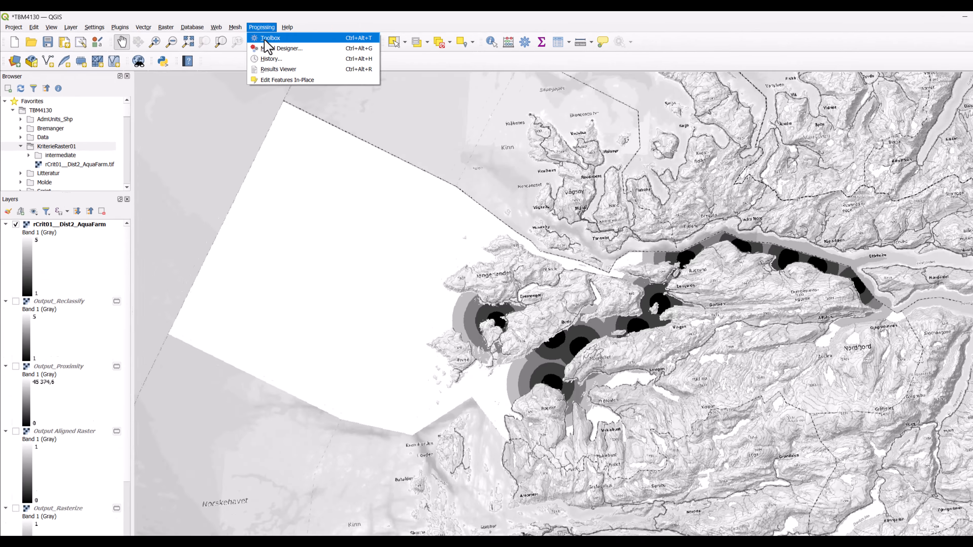
click(636, 75)
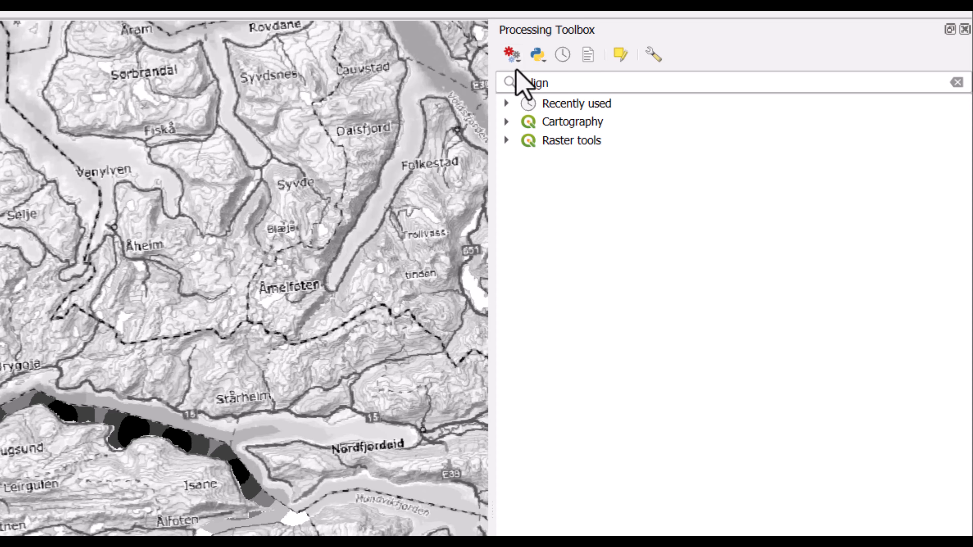
click(513, 55)
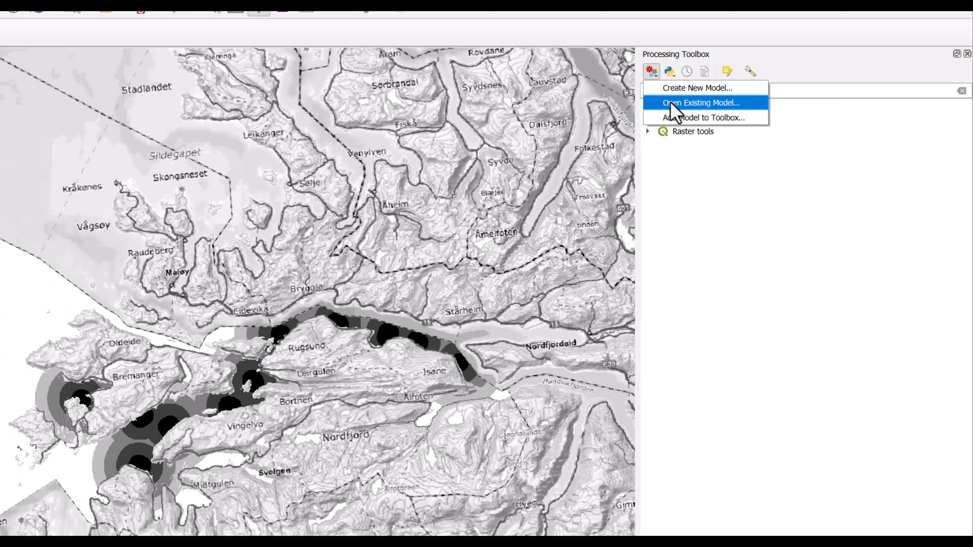
click(540, 100)
click(230, 313)
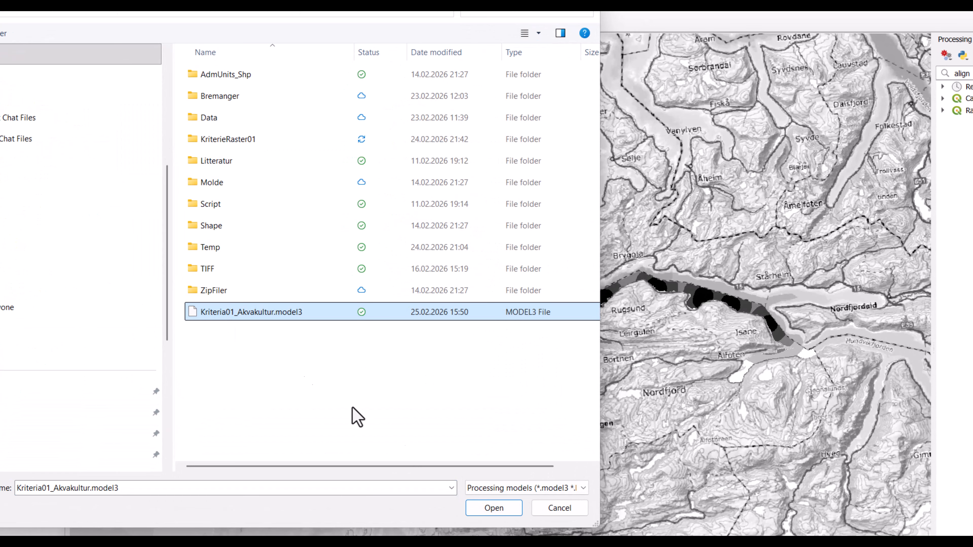
click(492, 508)
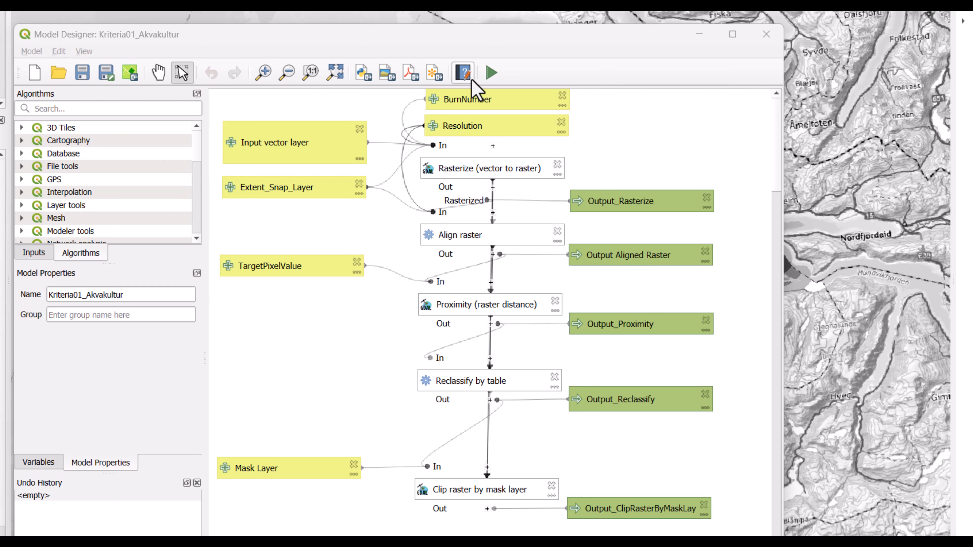
Step: Review the model's run parameters, including the layer choices for the input vector layer with AkvakulturFlate picked, and close without running
click(493, 72)
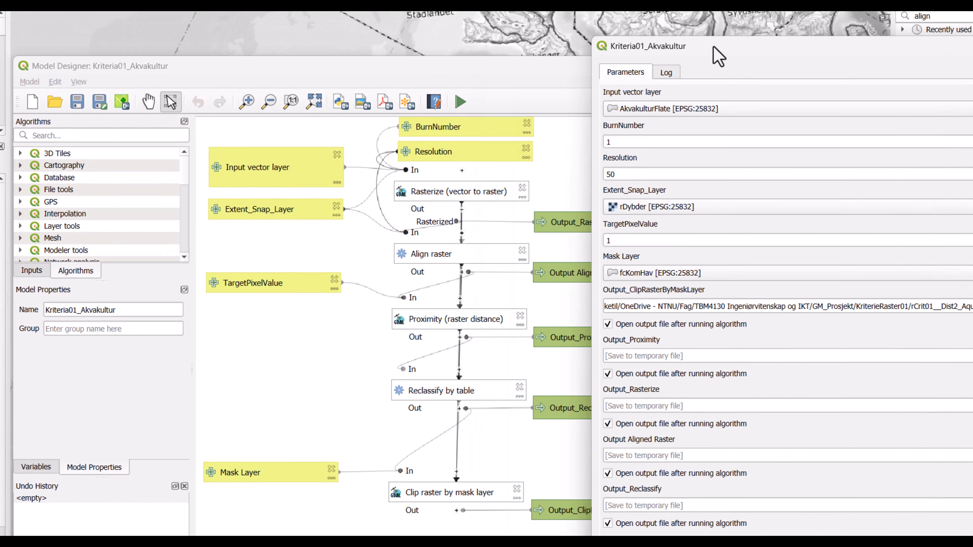
drag(718, 55, 623, 2)
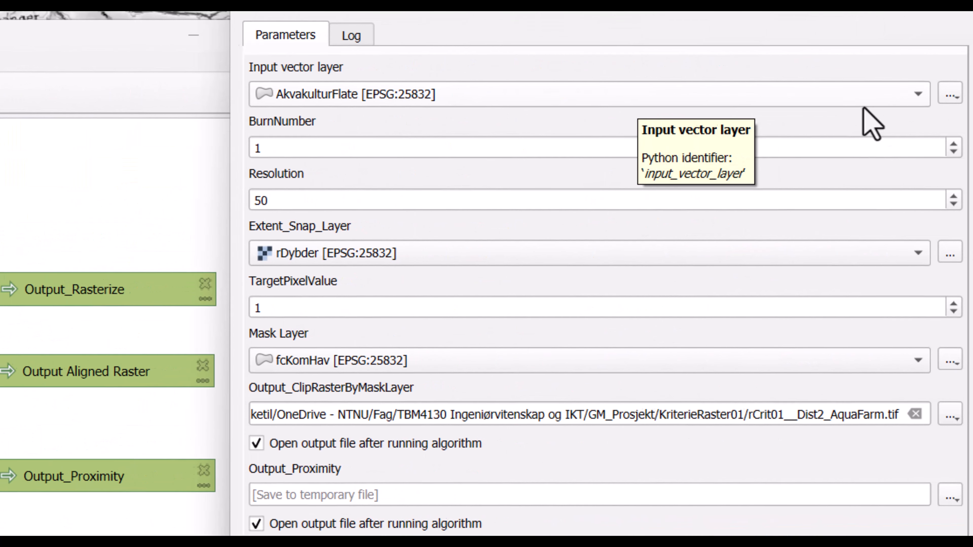
click(896, 99)
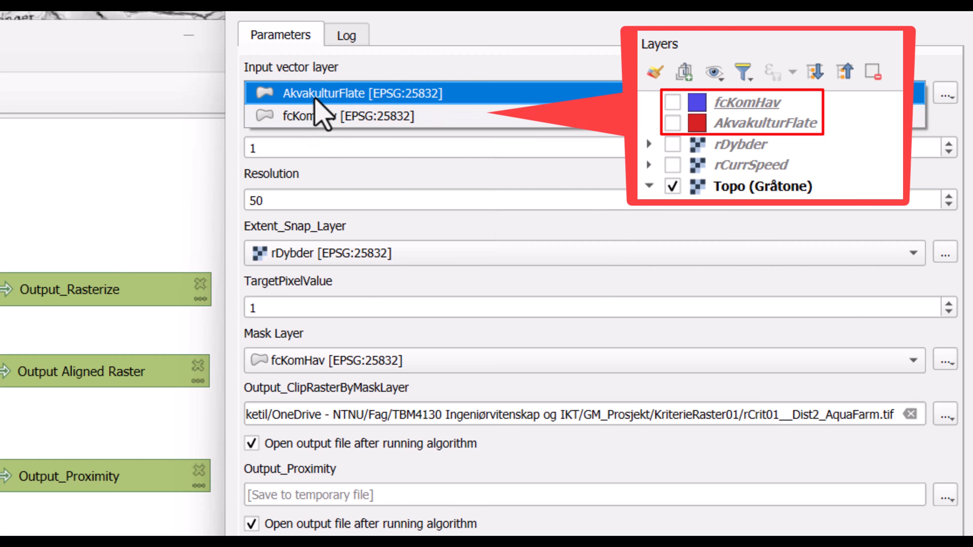
click(351, 100)
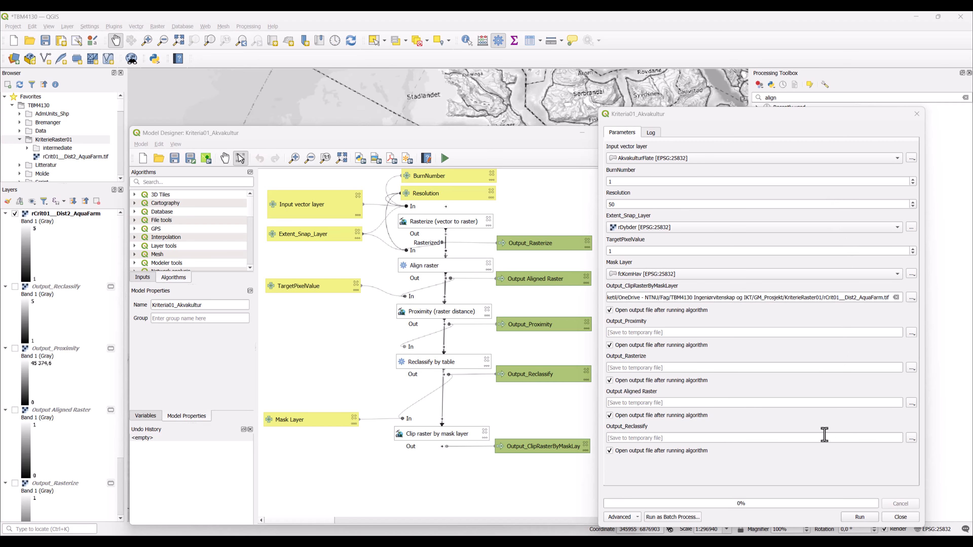
click(916, 114)
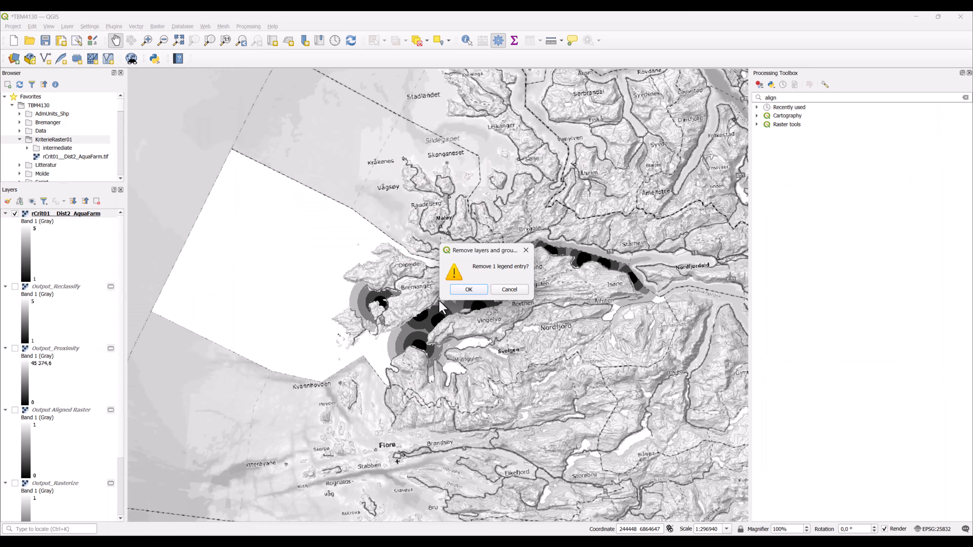
Step: Remove rCrit01__Dist2_AquaFarm and the four model output layers from the project, and permanently delete rCrit01__Dist2_AquaFarm.tif
click(468, 290)
click(56, 214)
ctrl+click(56, 275)
ctrl+click(60, 337)
ctrl+click(58, 409)
right_click(75, 214)
click(94, 298)
click(468, 289)
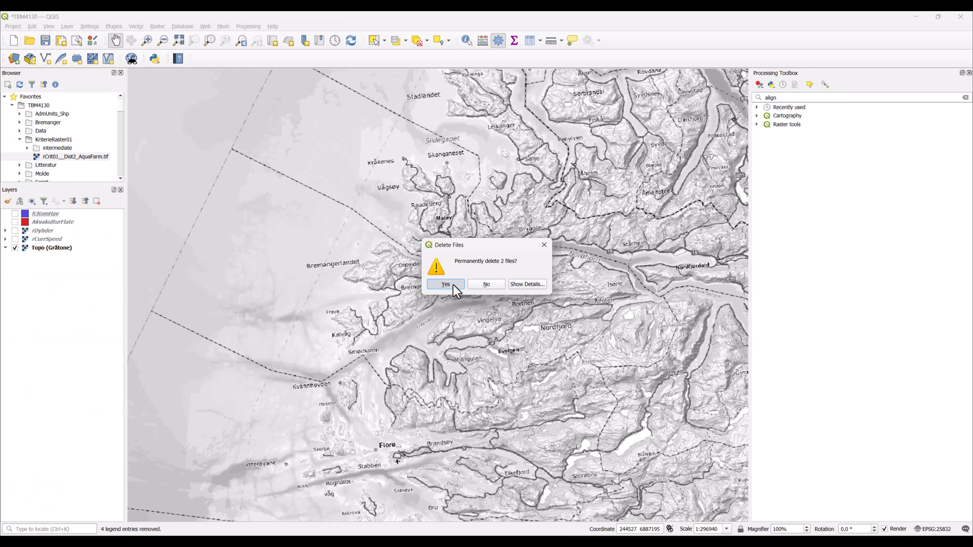
click(445, 284)
Step: Run the Kriteria01_Akvakultur model with its preset parameters and close the run dialog
click(759, 85)
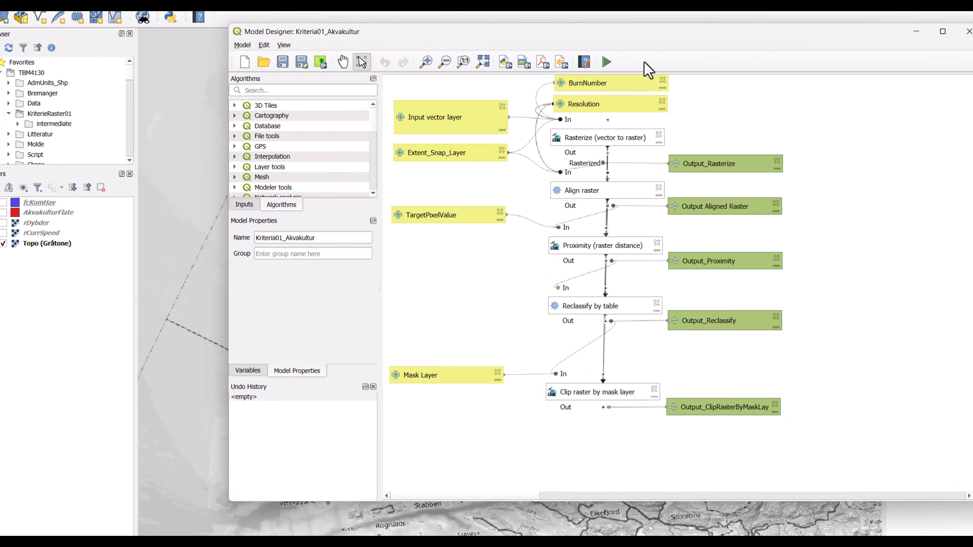
click(733, 72)
scroll(696, 90, down, 1)
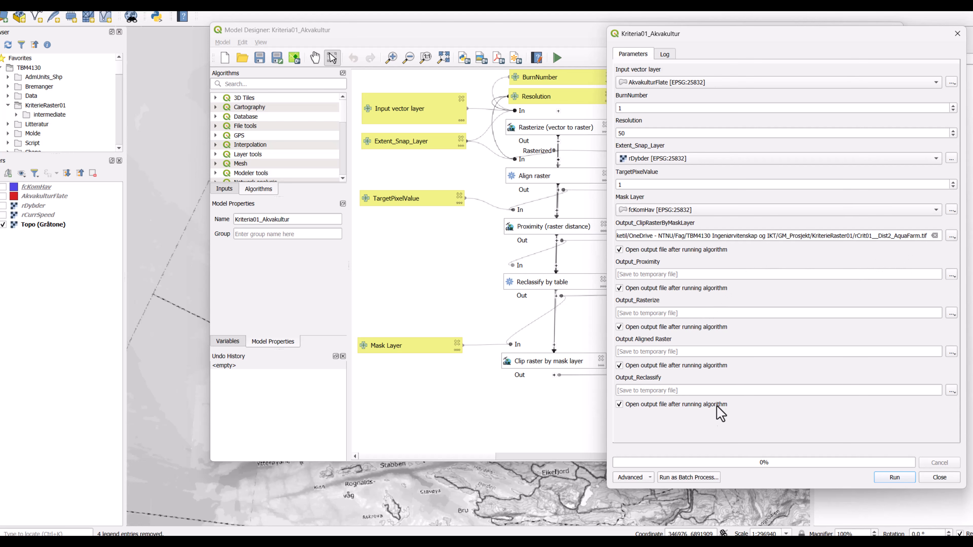
click(893, 477)
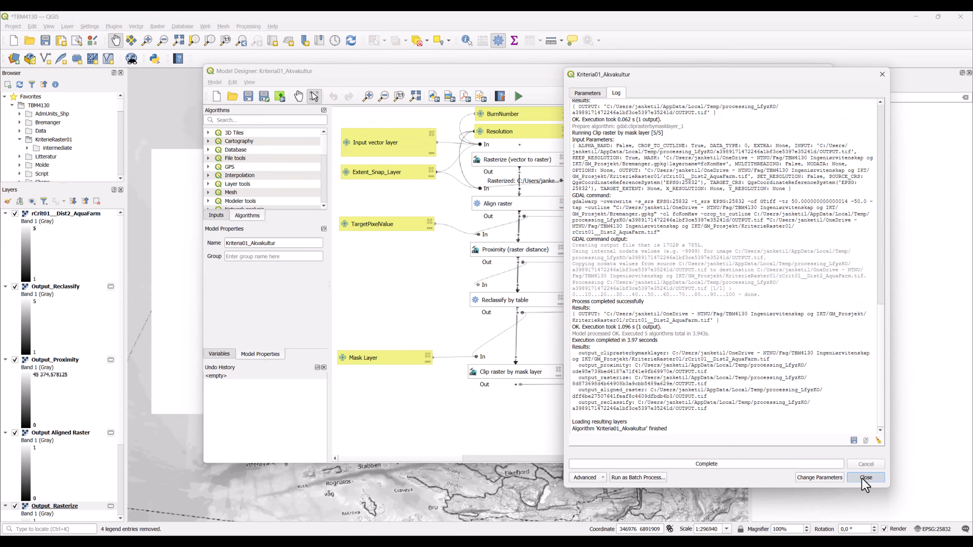
click(864, 479)
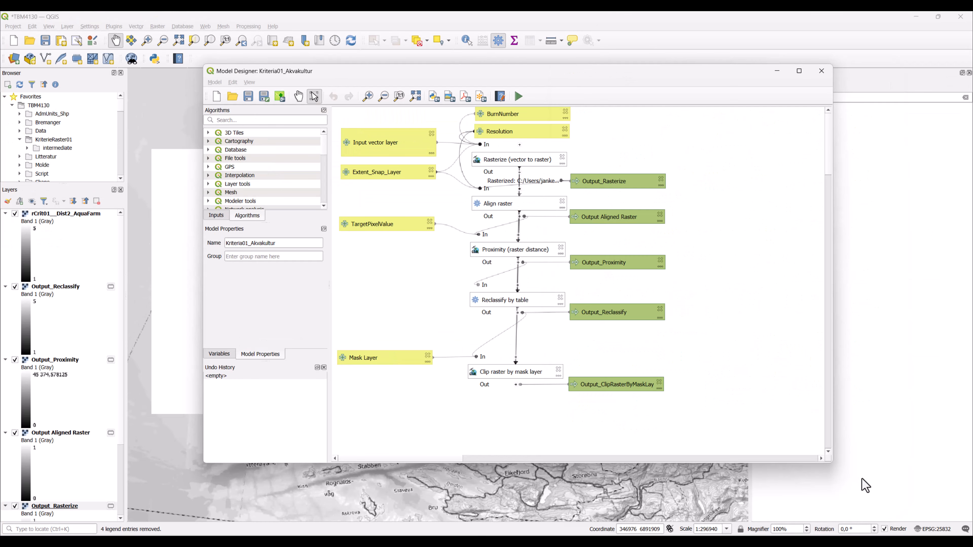
Step: Minimize the Model Designer and hide the Output_Reclassify and Output_Proximity layers on the map
click(779, 72)
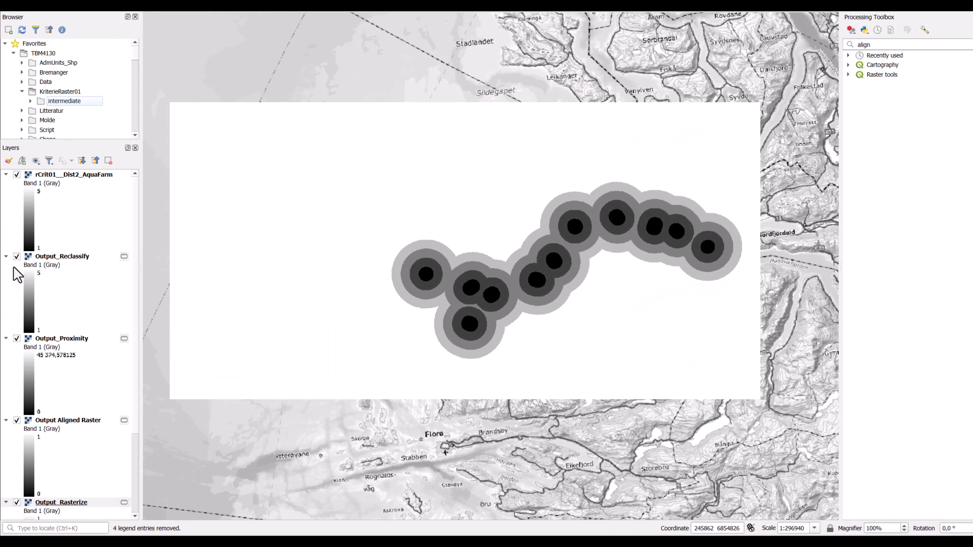
click(16, 257)
click(17, 338)
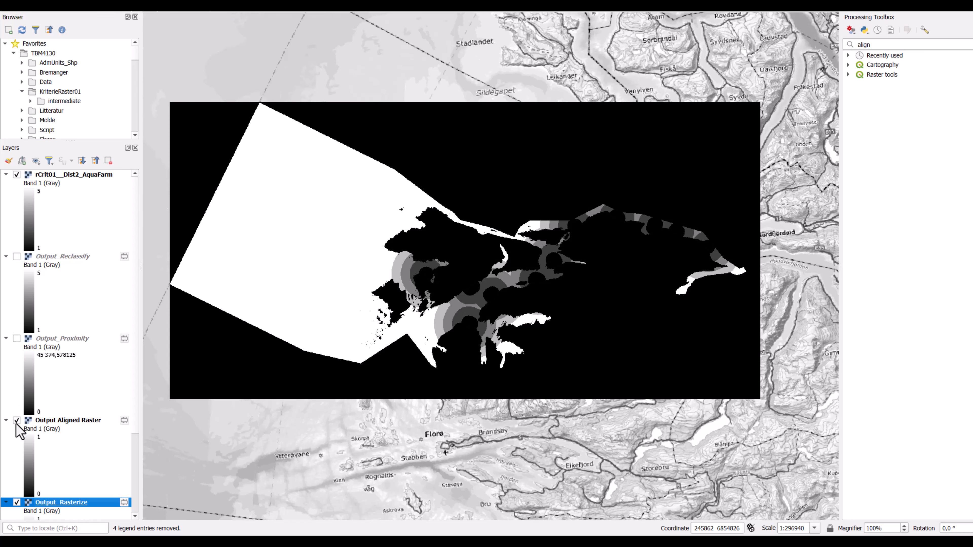